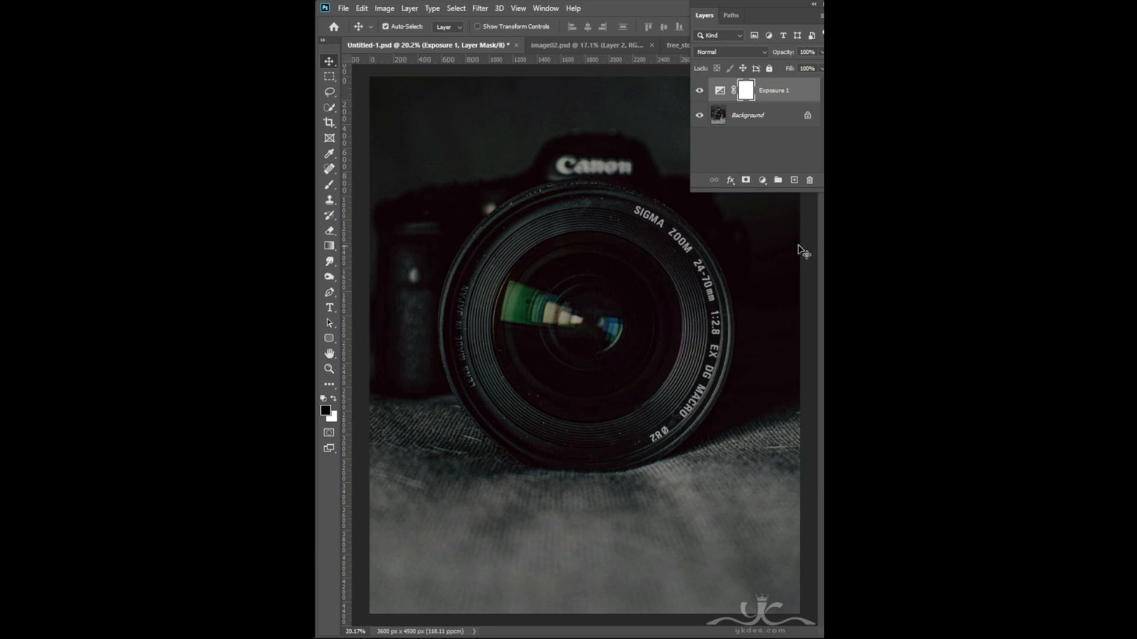
- Add a Gradient fill layer above the Exposure adjustment using the Foreground to Transparent preset from Basics
click(763, 180)
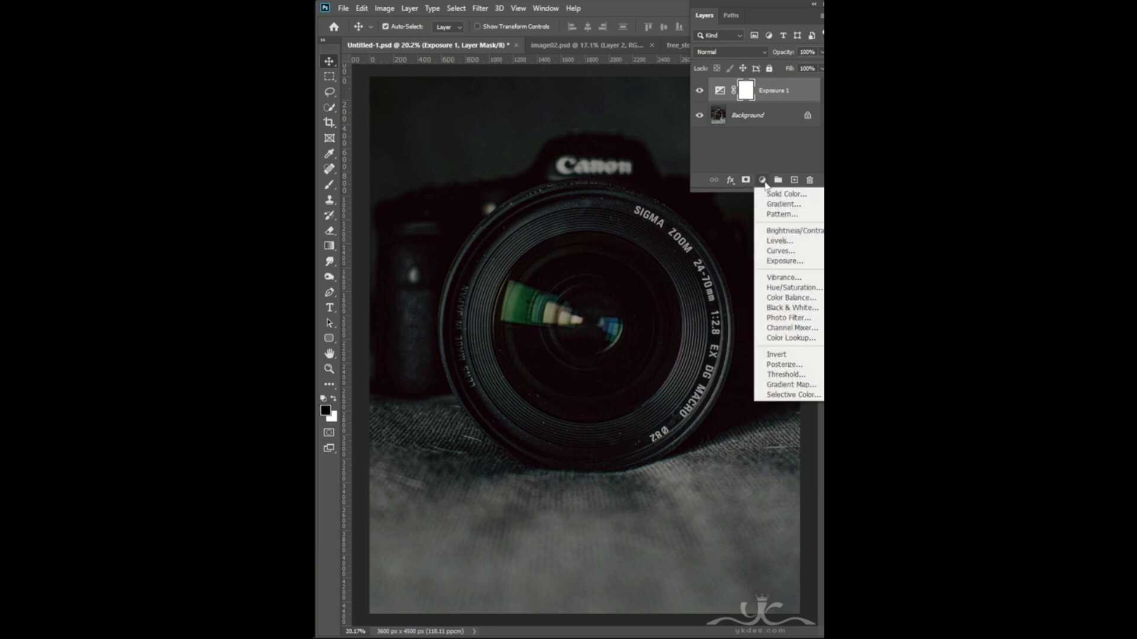
click(788, 208)
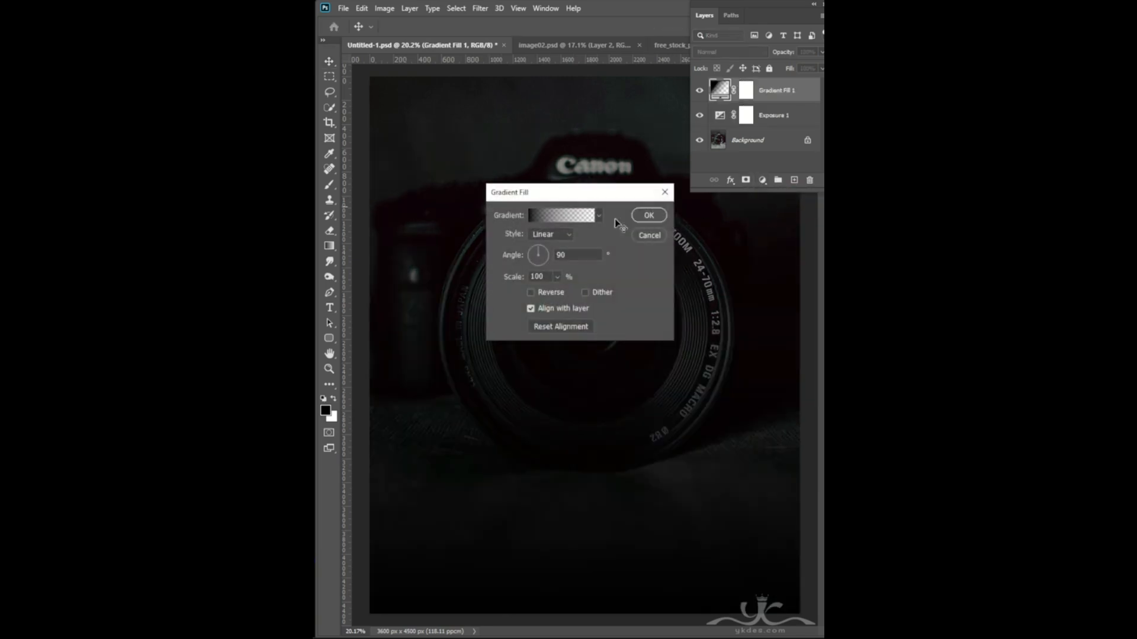
click(571, 214)
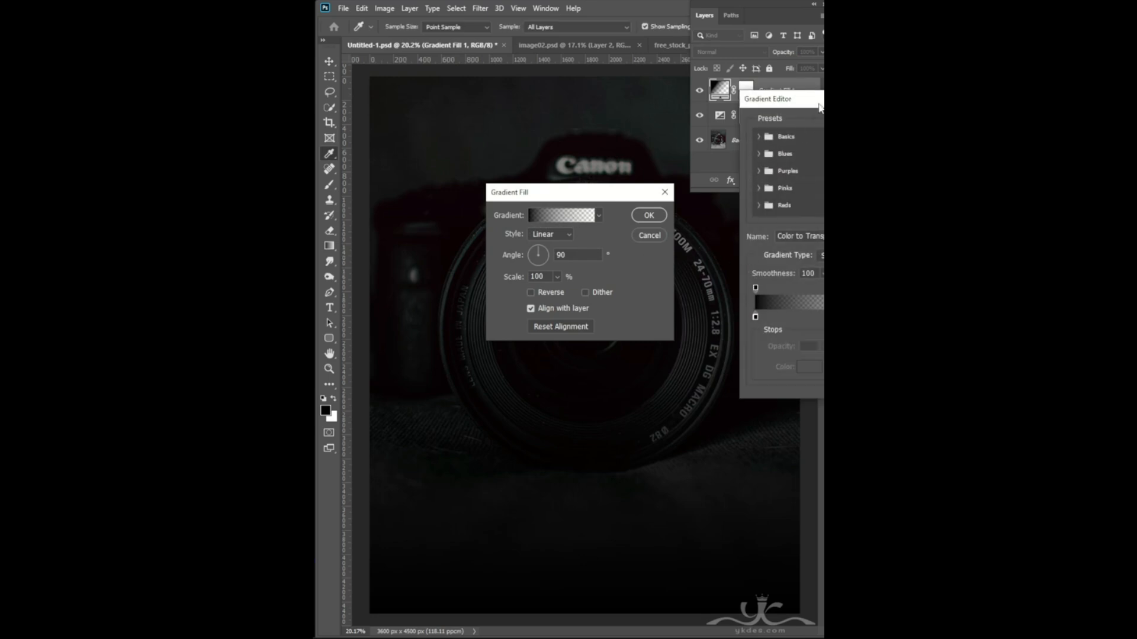
click(479, 149)
click(513, 167)
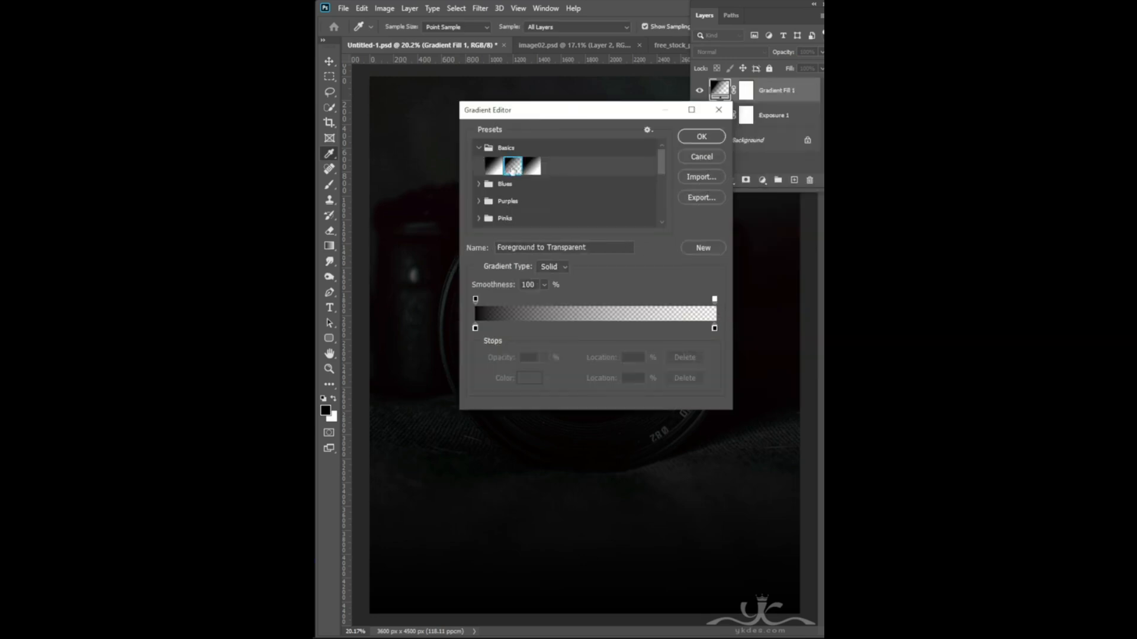
click(701, 137)
- Make the gradient fill radial and reversed at about 188% scale, apply it, and compare the image with the layer hidden and shown
click(540, 235)
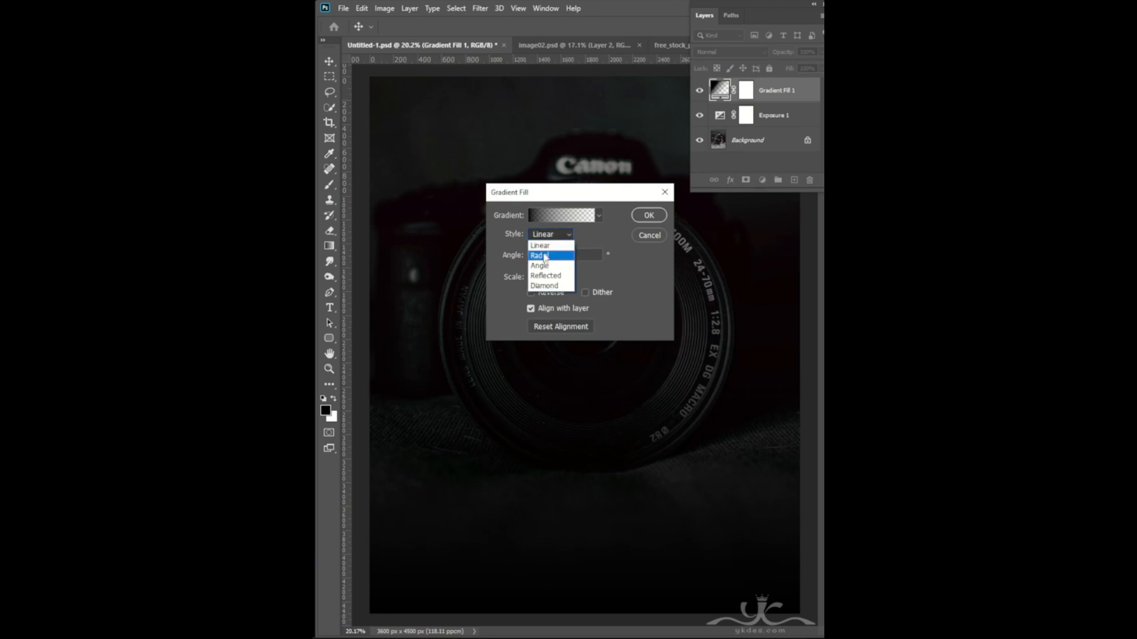
click(542, 249)
click(531, 292)
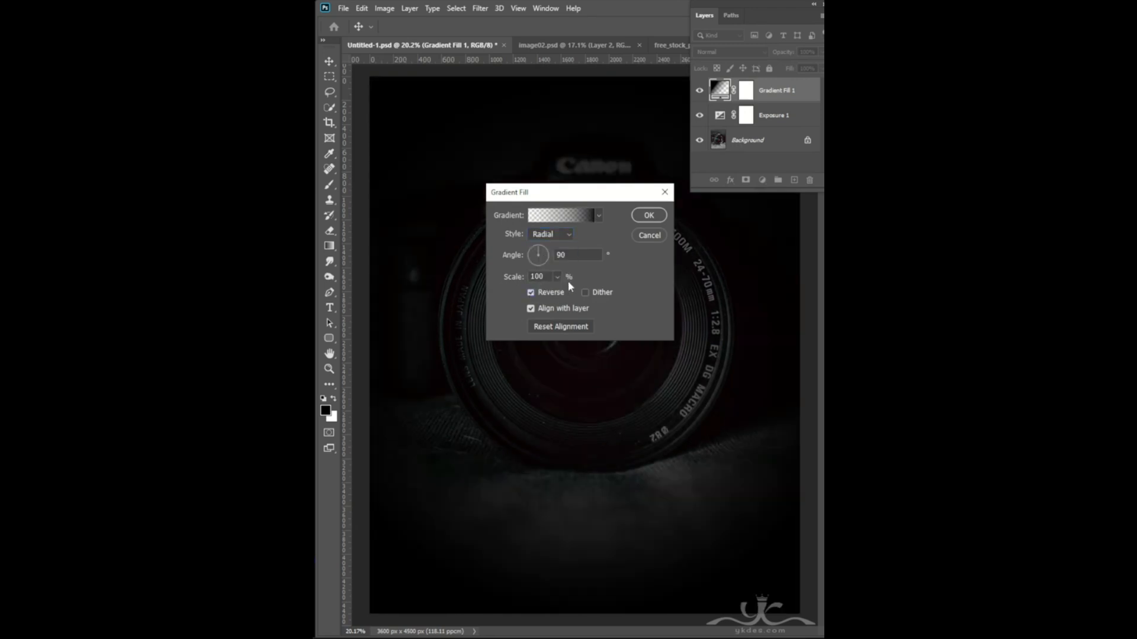
drag(560, 294, 562, 294)
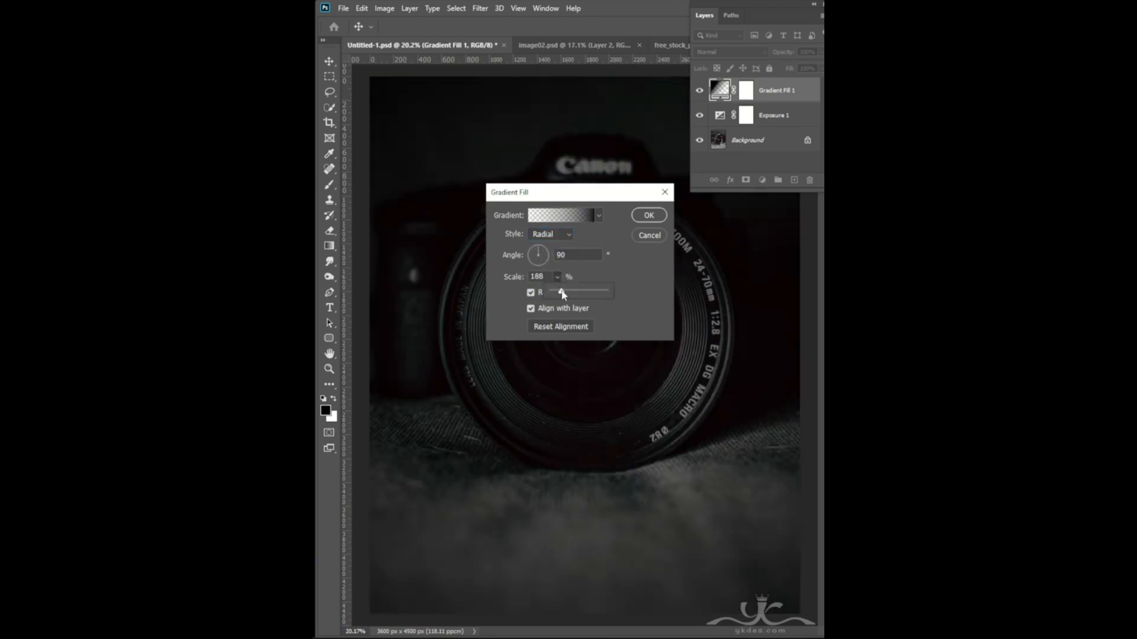
click(649, 216)
click(700, 90)
click(700, 90)
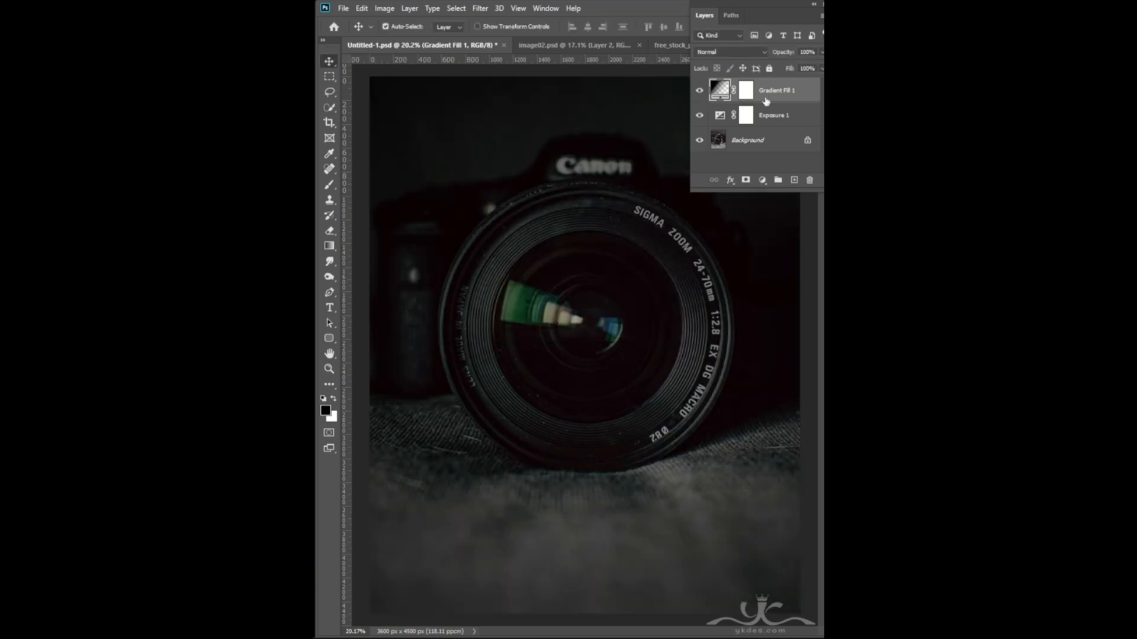
- Draw a circular selection around the lens glass just inside the lettered rim and nudge it into alignment
right_click(329, 76)
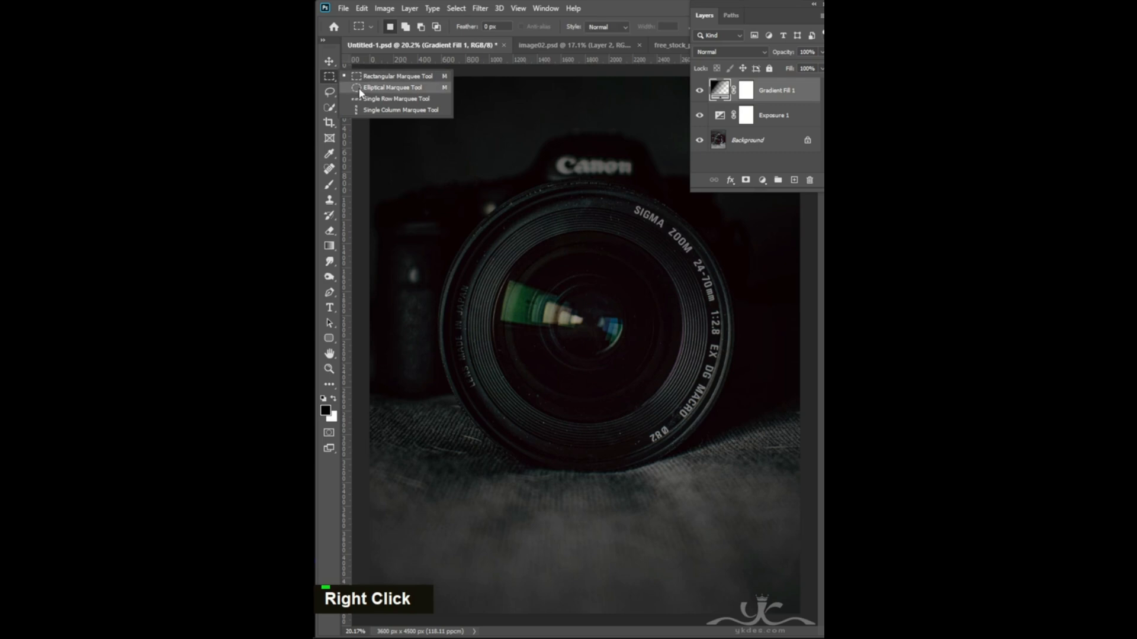
click(367, 87)
drag(589, 323, 800, 438)
key(Down)
key(Down)
key(Down)
key(Down)
key(Right)
key(Left)
key(Right)
key(Right)
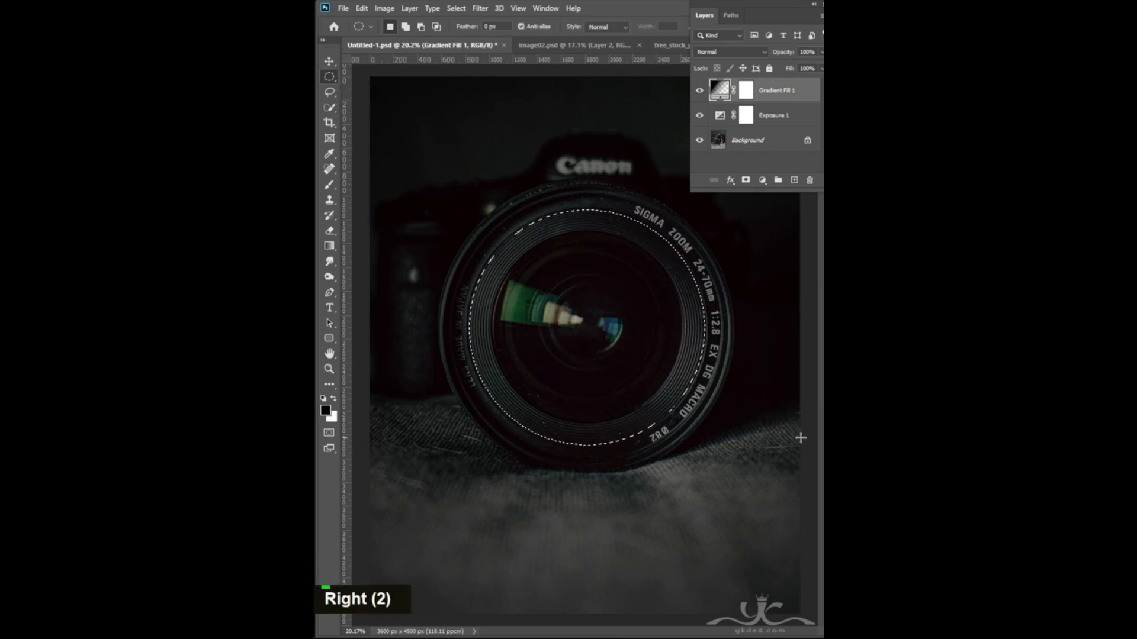
- Create a new layer, fill the circular lens selection with black, and deselect
click(794, 179)
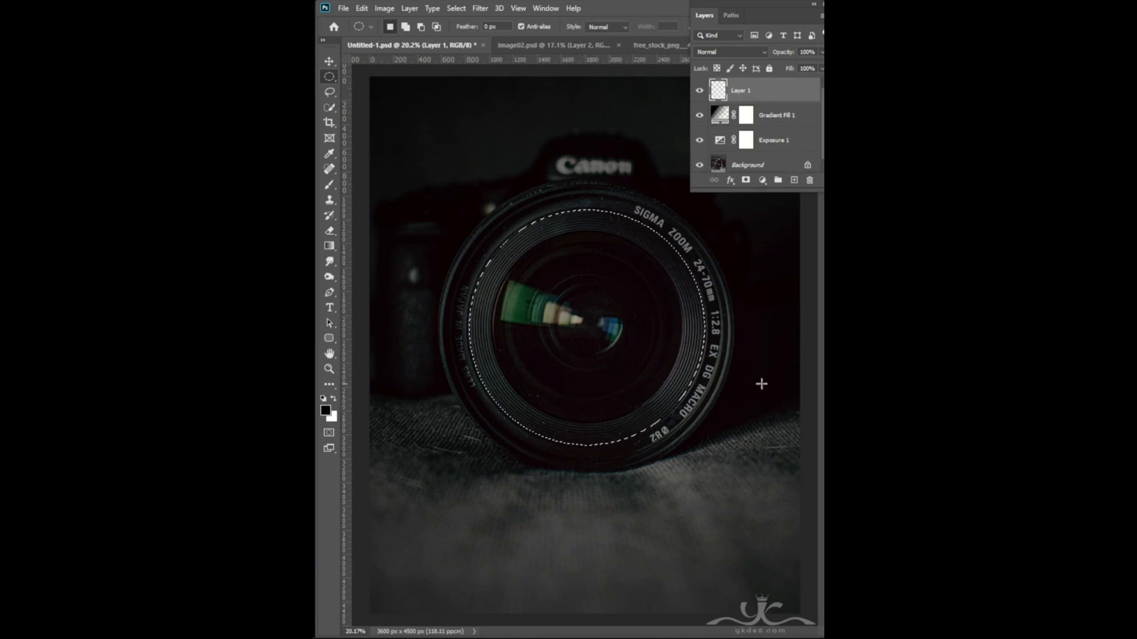
key(alt)
key(alt+BackSpace)
key(ctrl+d)
click(329, 61)
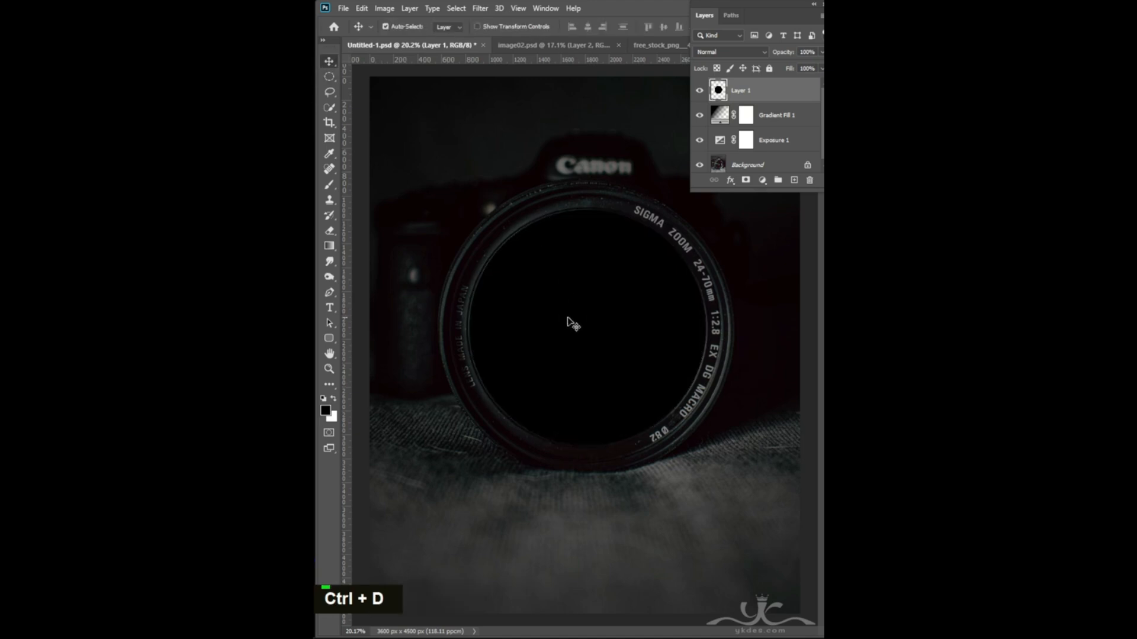
- Bring the forest walker photo from image02.psd into the camera document and clip it to the black circle layer
click(557, 45)
drag(579, 325, 605, 288)
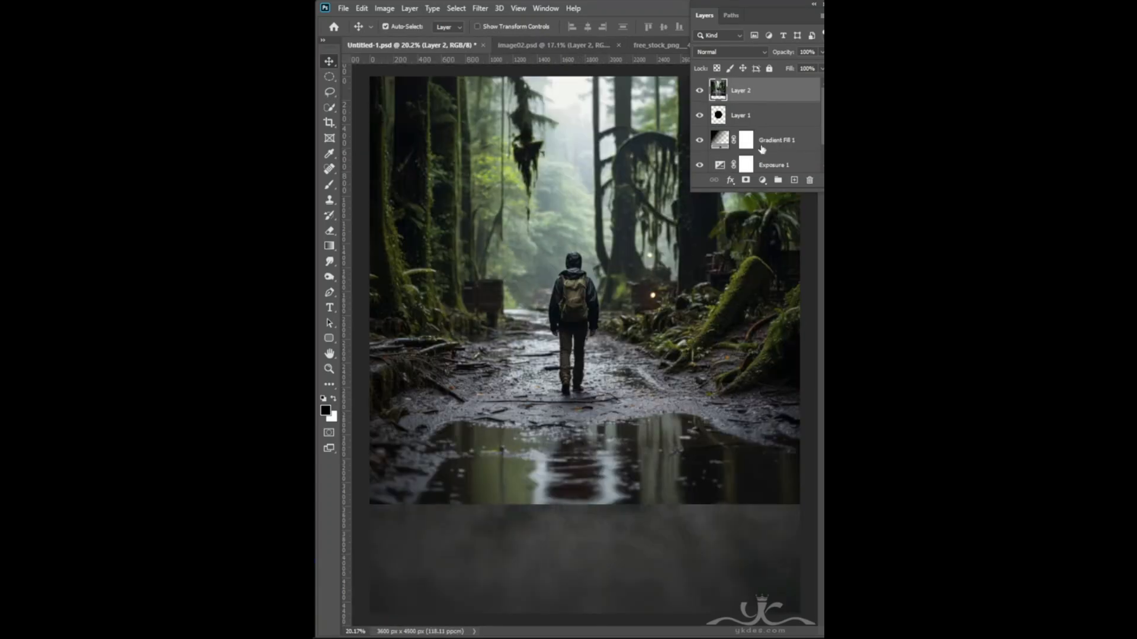
alt+click(781, 103)
- Duplicate the forest layer, place the copy below the black circle layer, and link the two forest layers
drag(782, 94, 795, 179)
drag(776, 90, 780, 155)
ctrl+click(776, 93)
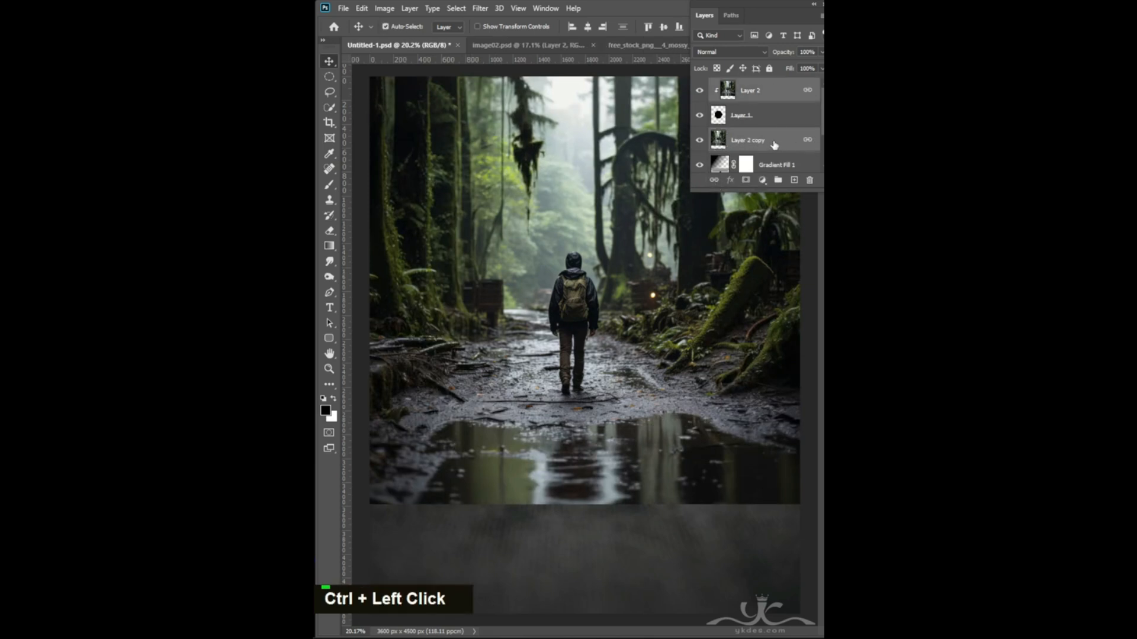
- Transform both forest layers together, lowering and resizing them so the walker stands at the lens's lower rim
key(ctrl+t)
drag(608, 342, 614, 452)
mouse_move(585, 614)
mouse_down()
mouse_move(586, 590)
mouse_move(586, 608)
mouse_up()
drag(605, 438, 605, 444)
drag(585, 137, 586, 142)
drag(684, 406, 685, 410)
key(Return)
- Nudge both forest layers horizontally to center the walker within the lens
key(ctrl+t)
key(Right)
key(Right)
key(Right)
key(Right)
key(Right)
key(Right)
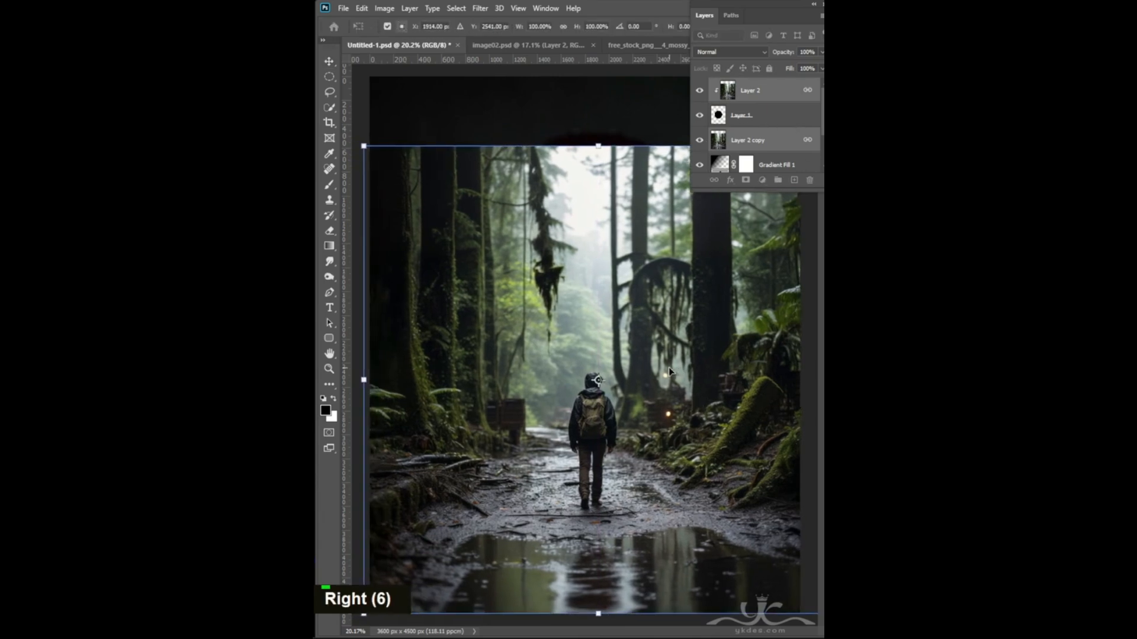
key(Left)
key(Left)
key(Left)
key(Left)
key(Left)
key(Left)
key(Return)
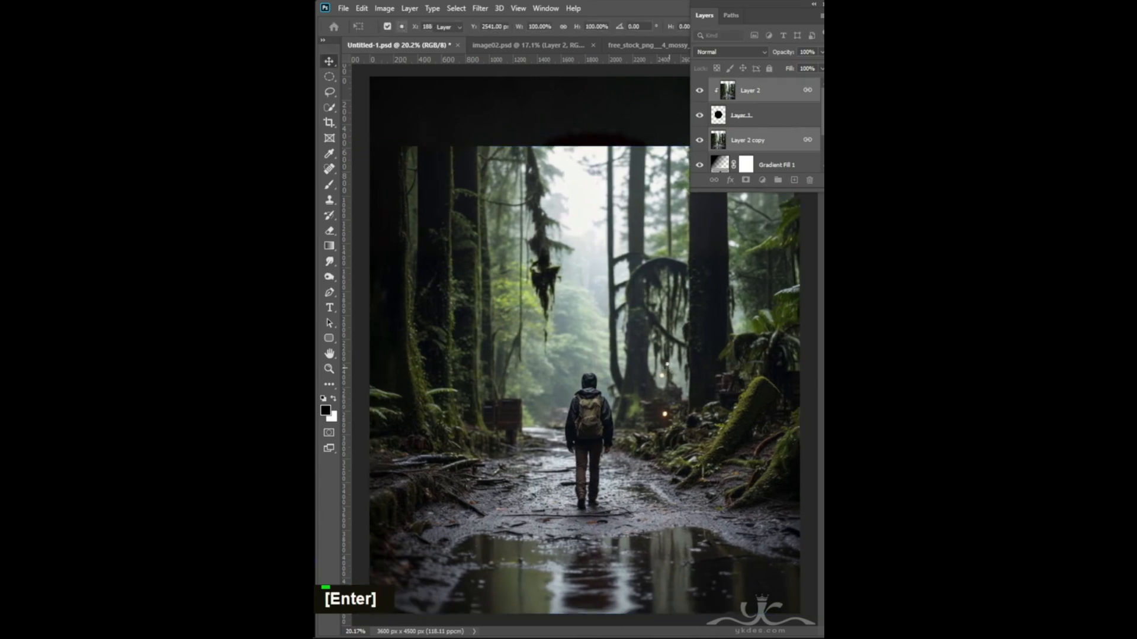
- Add a layer mask to Layer 2 copy and invert it to black to hide that forest copy
click(758, 142)
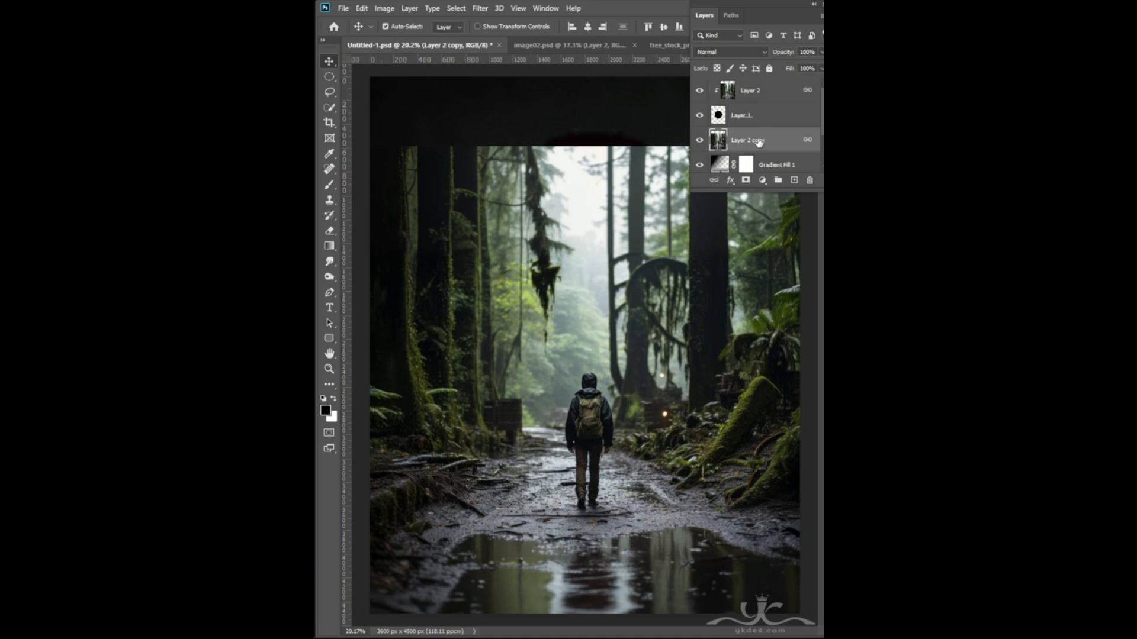
click(745, 181)
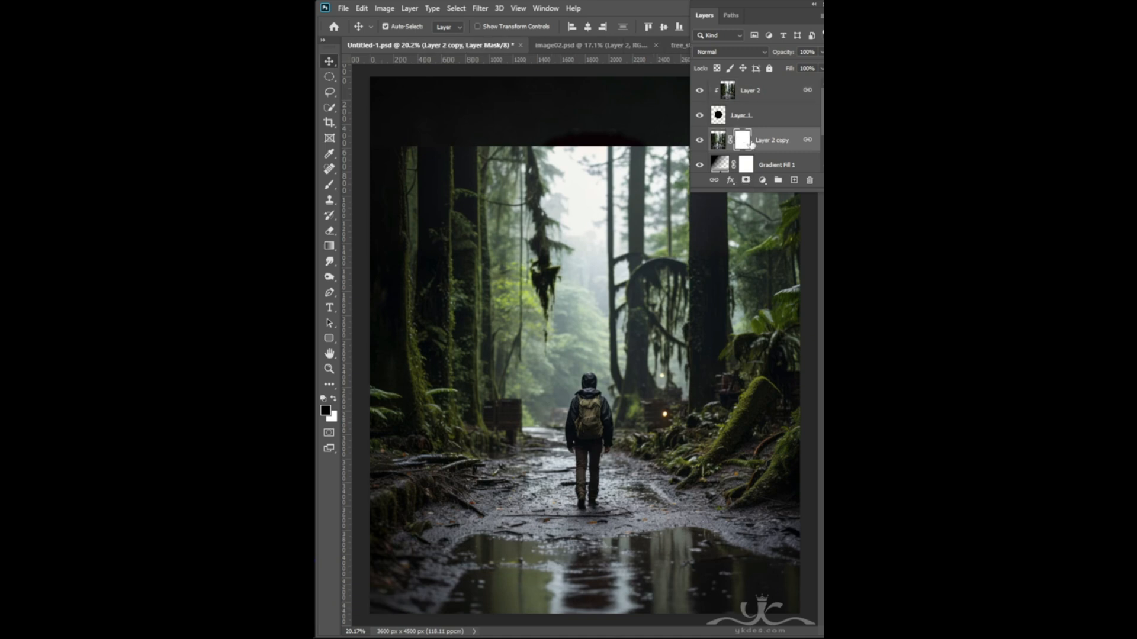
click(391, 11)
mouse_move(408, 39)
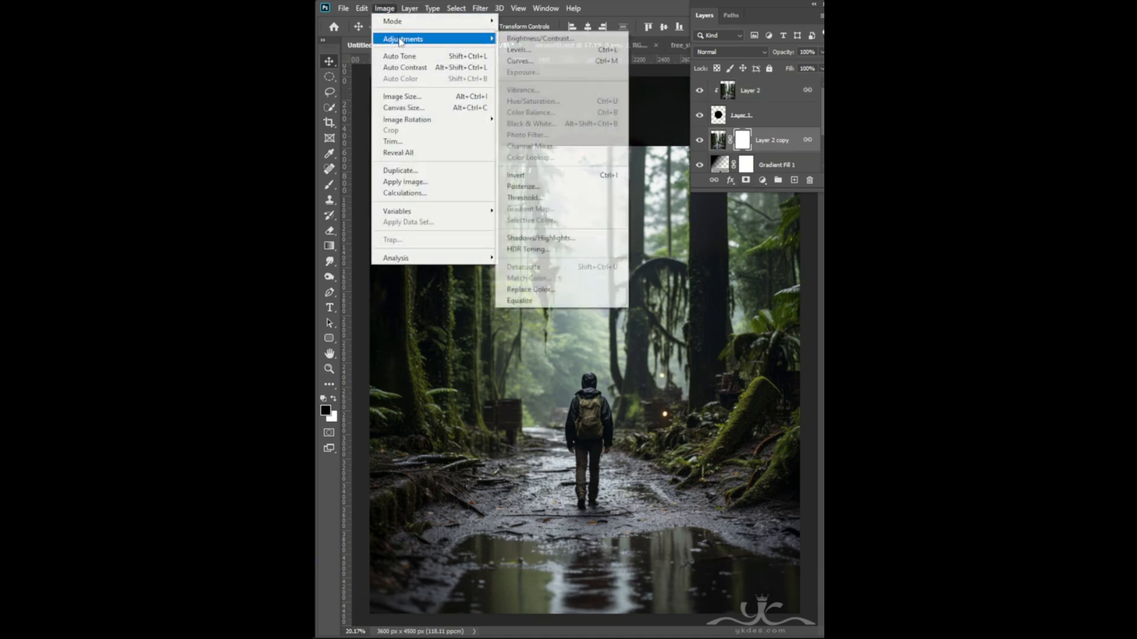
click(524, 176)
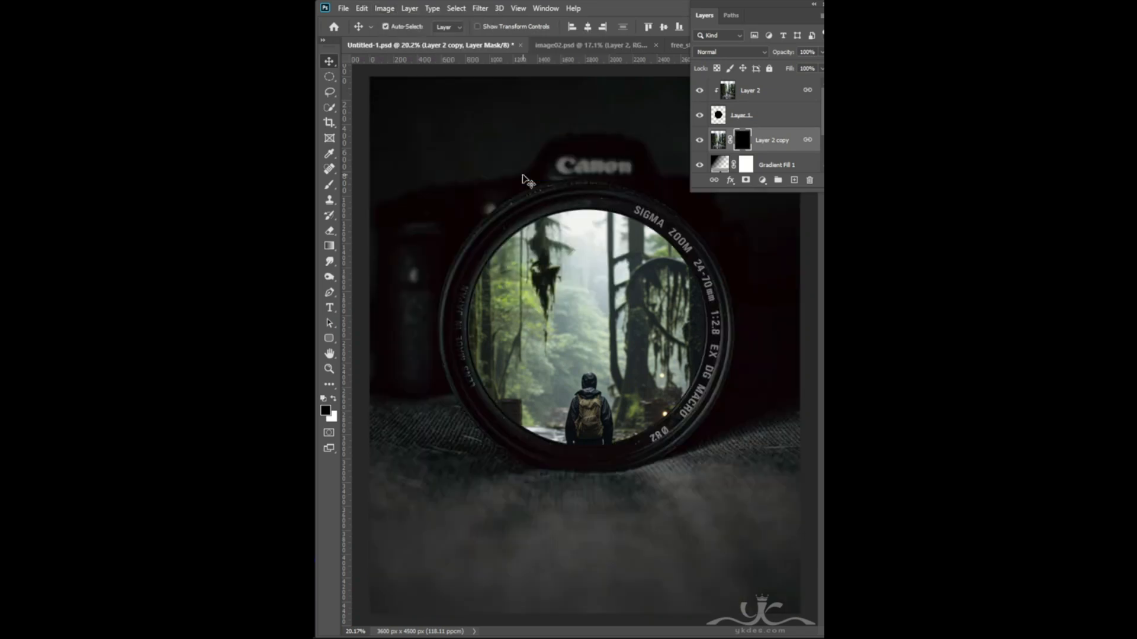
- Paint white on the mask with a soft 1600 px brush to reveal the walker's legs, wet path and puddle across the foreground
click(329, 184)
click(332, 397)
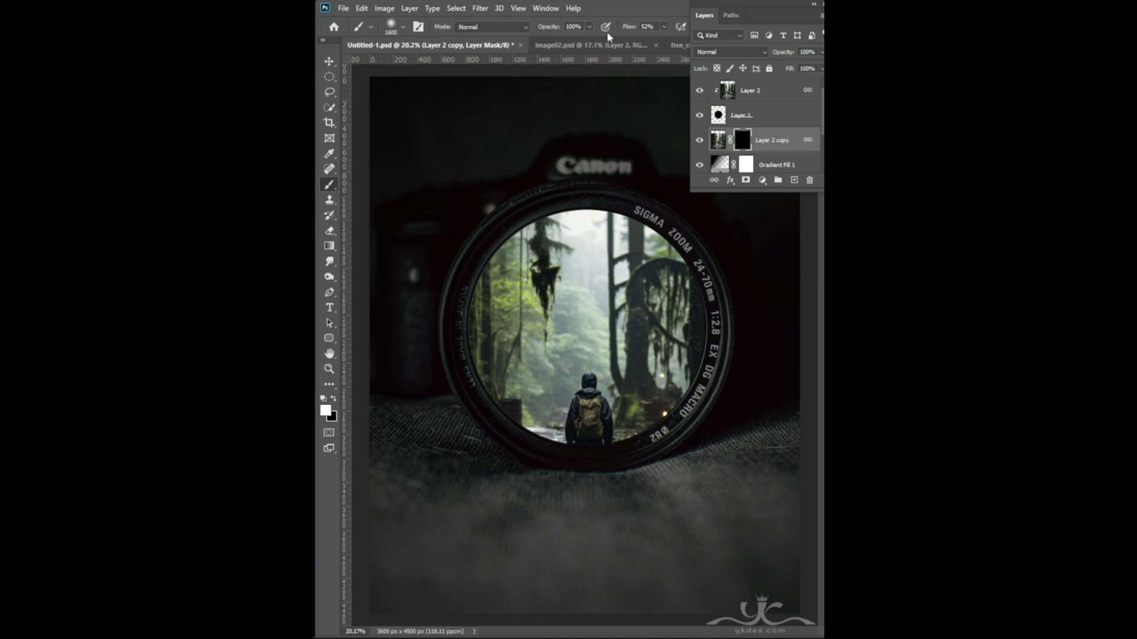
click(590, 522)
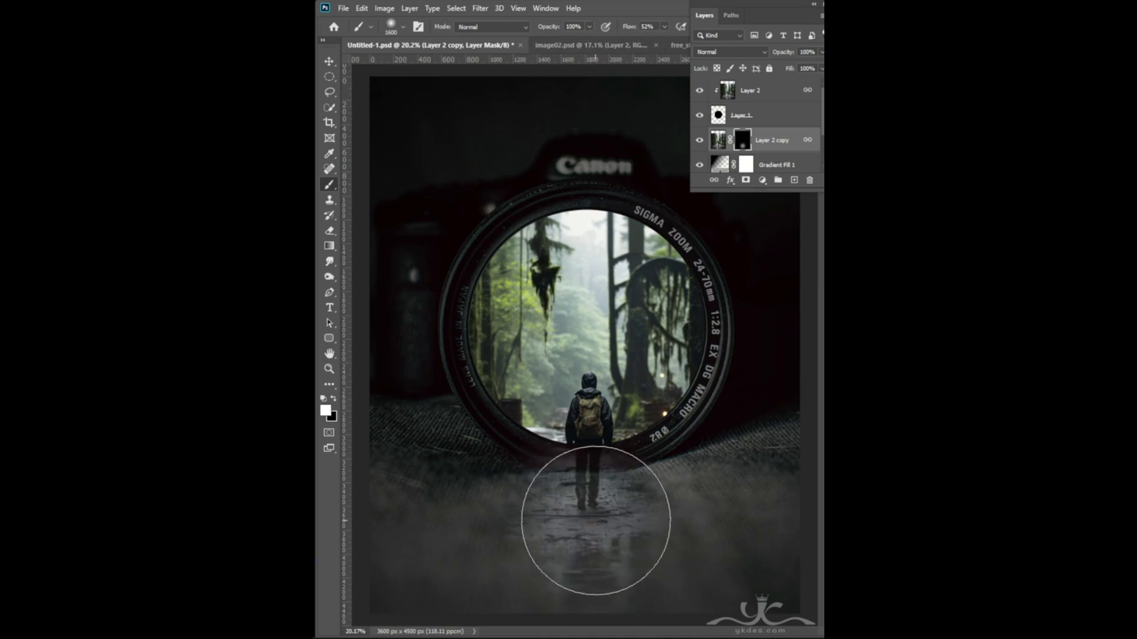
double_click(601, 528)
mouse_move(601, 528)
mouse_down()
mouse_move(525, 542)
mouse_move(699, 583)
mouse_move(679, 575)
mouse_move(717, 542)
mouse_move(762, 539)
mouse_move(706, 533)
mouse_move(758, 537)
mouse_move(721, 528)
mouse_move(789, 523)
mouse_move(748, 537)
mouse_move(733, 590)
mouse_move(559, 564)
mouse_move(458, 580)
mouse_move(566, 562)
mouse_move(387, 547)
mouse_move(446, 540)
mouse_move(512, 550)
mouse_move(471, 577)
mouse_up()
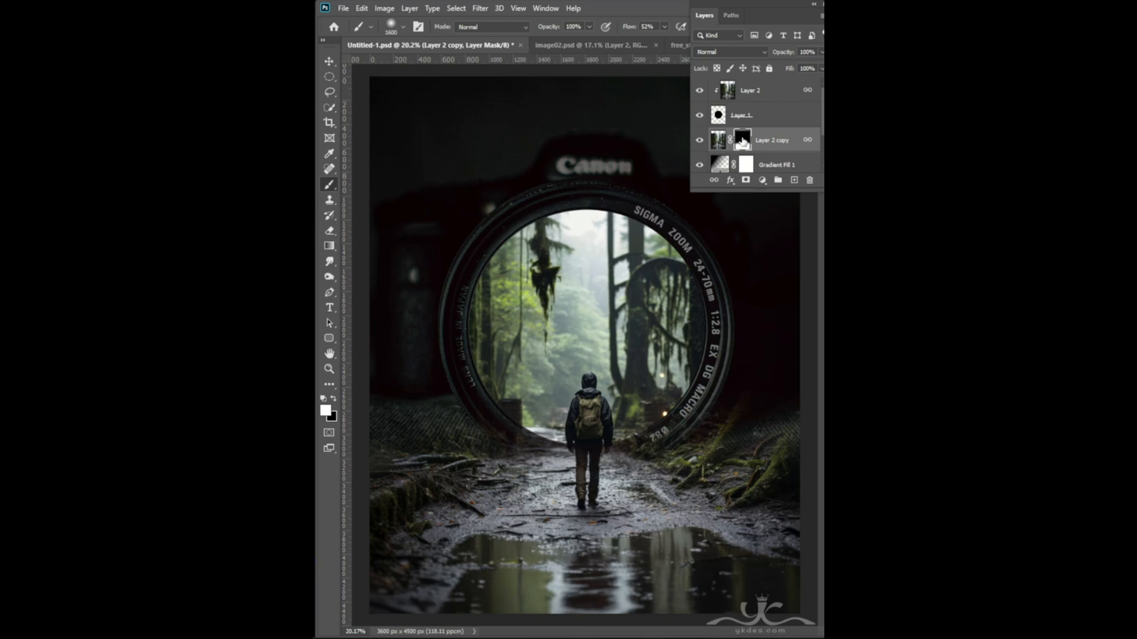
- Reduce the brush to 200 px and refine the mask along the lens's lower-right rim, painting black to restore the lettering
click(333, 399)
key(bracketleft)
key(bracketleft)
key(bracketleft)
key(bracketleft)
key(bracketleft)
key(bracketleft)
key(bracketleft)
key(bracketleft)
key(bracketleft)
key(bracketleft)
key(bracketleft)
key(bracketleft)
key(bracketleft)
key(bracketleft)
key(bracketleft)
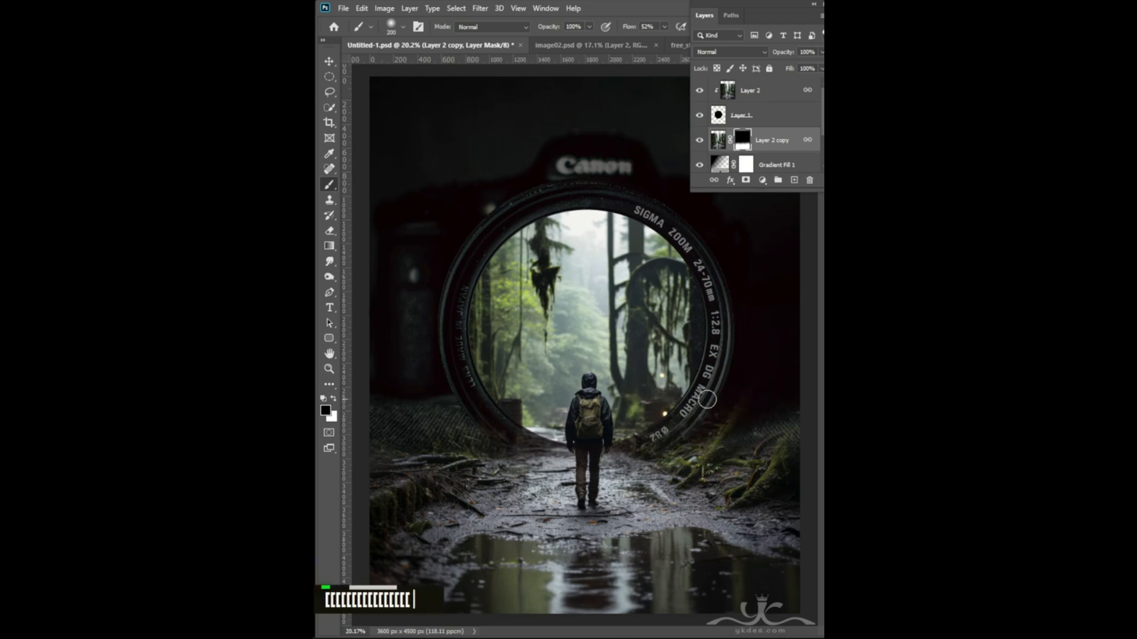
double_click(657, 432)
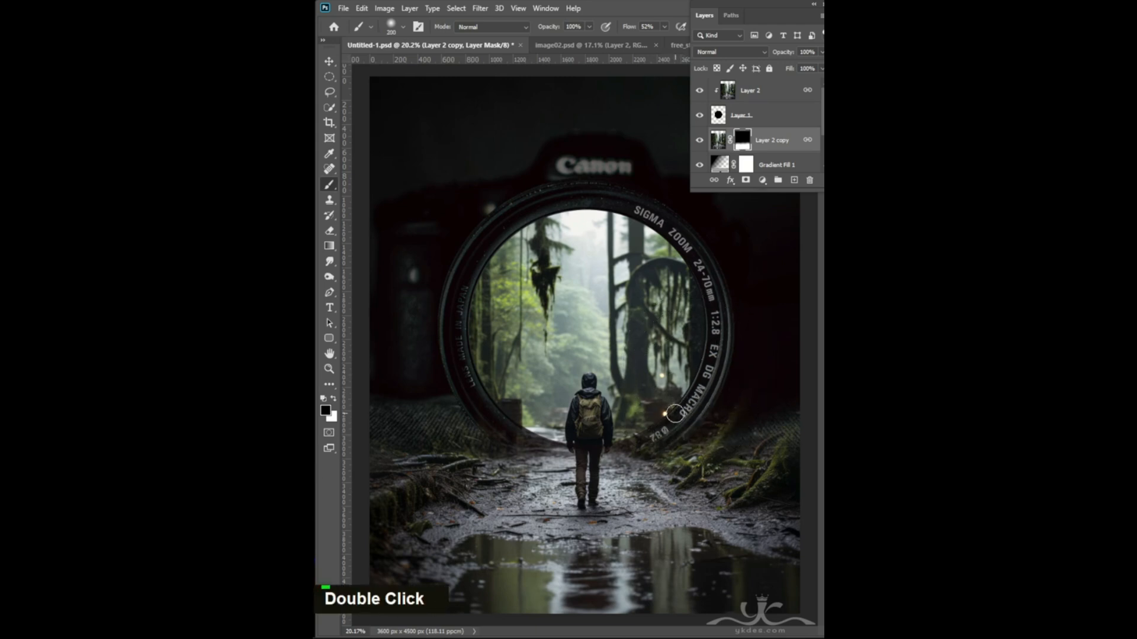
click(333, 400)
mouse_move(681, 421)
mouse_down()
mouse_move(691, 408)
mouse_move(684, 429)
mouse_move(674, 419)
mouse_move(653, 443)
mouse_up()
- Paint white on the mask beside the walker at the lens's bottom edge so the path runs through the rim
click(333, 399)
key(x)
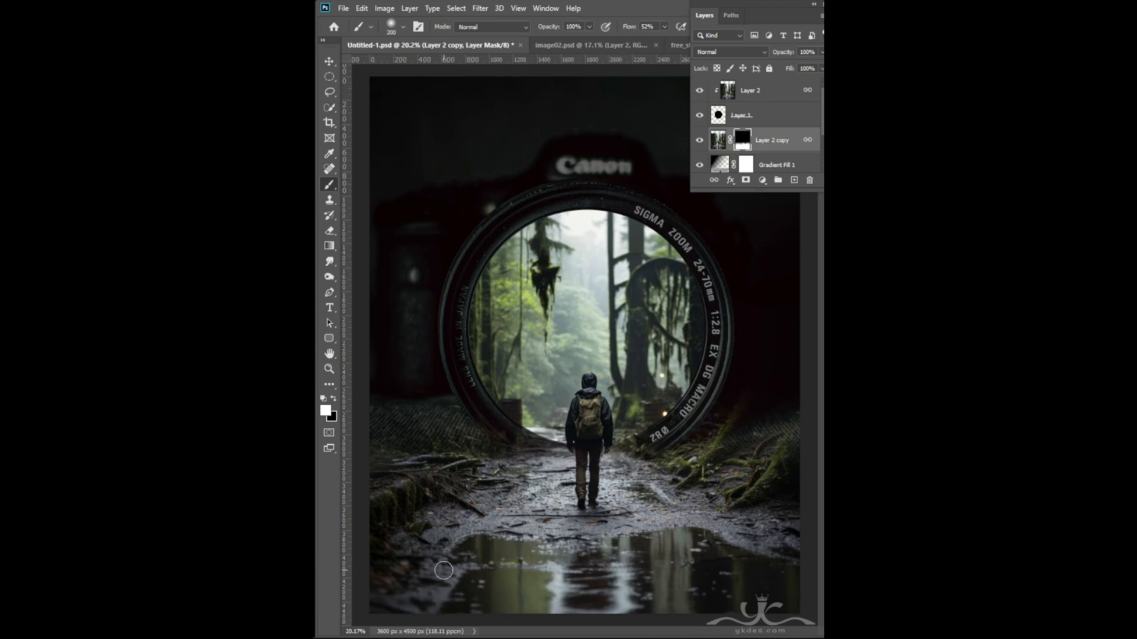
double_click(561, 446)
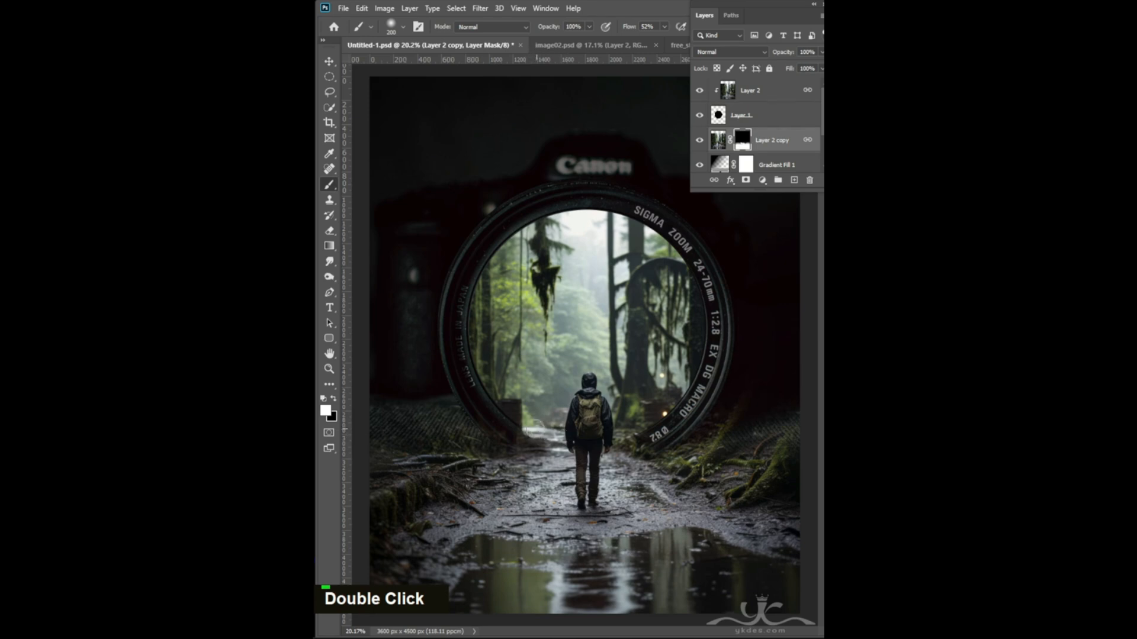
key(x)
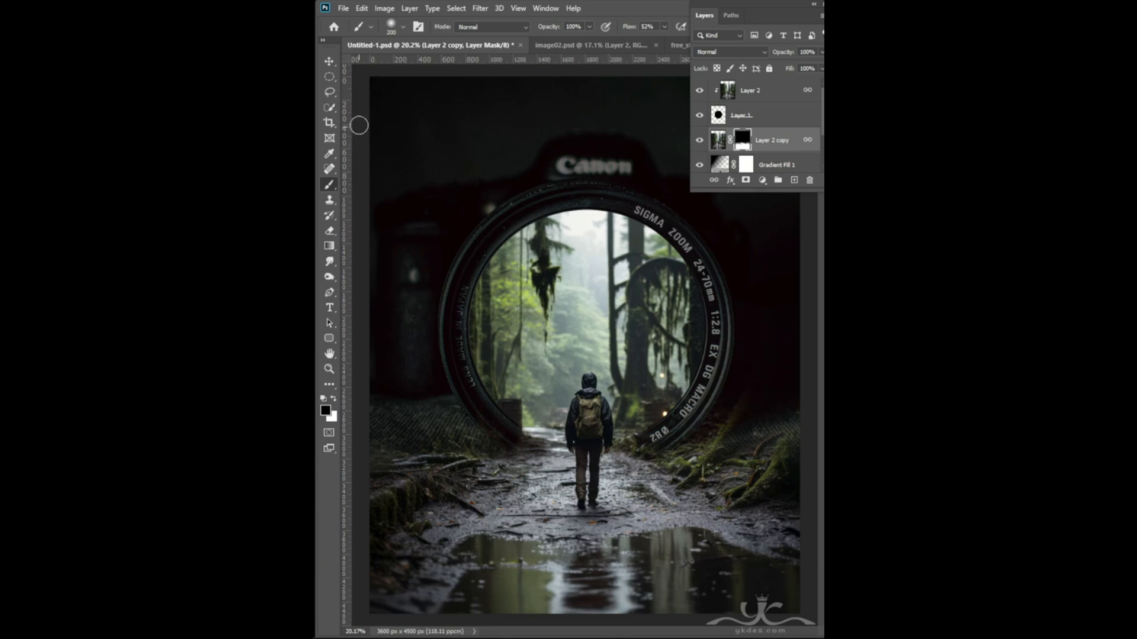
click(327, 63)
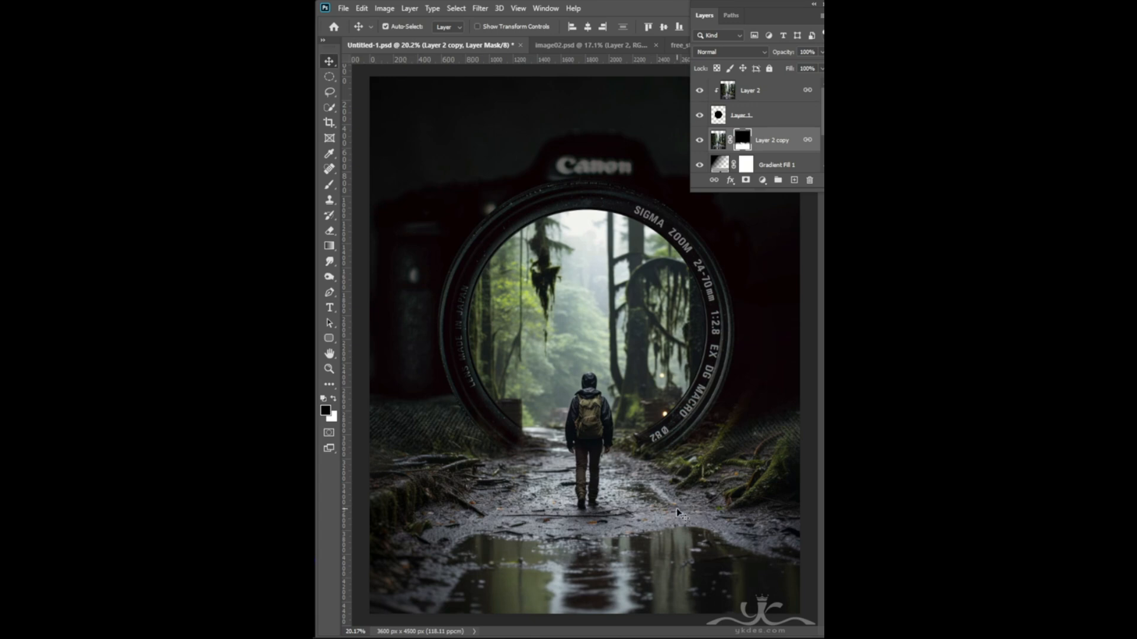
- Add a Brightness/Contrast adjustment layer above Layer 2 with brightness 16 and contrast 15
scroll(752, 89, up, 1)
click(761, 89)
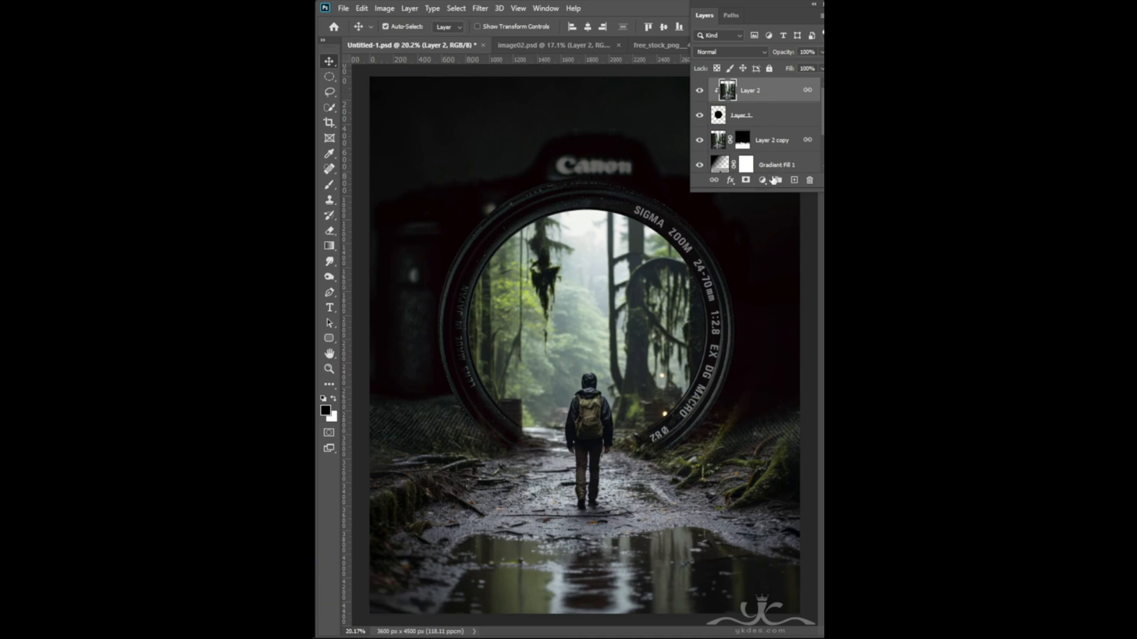
click(762, 180)
click(779, 232)
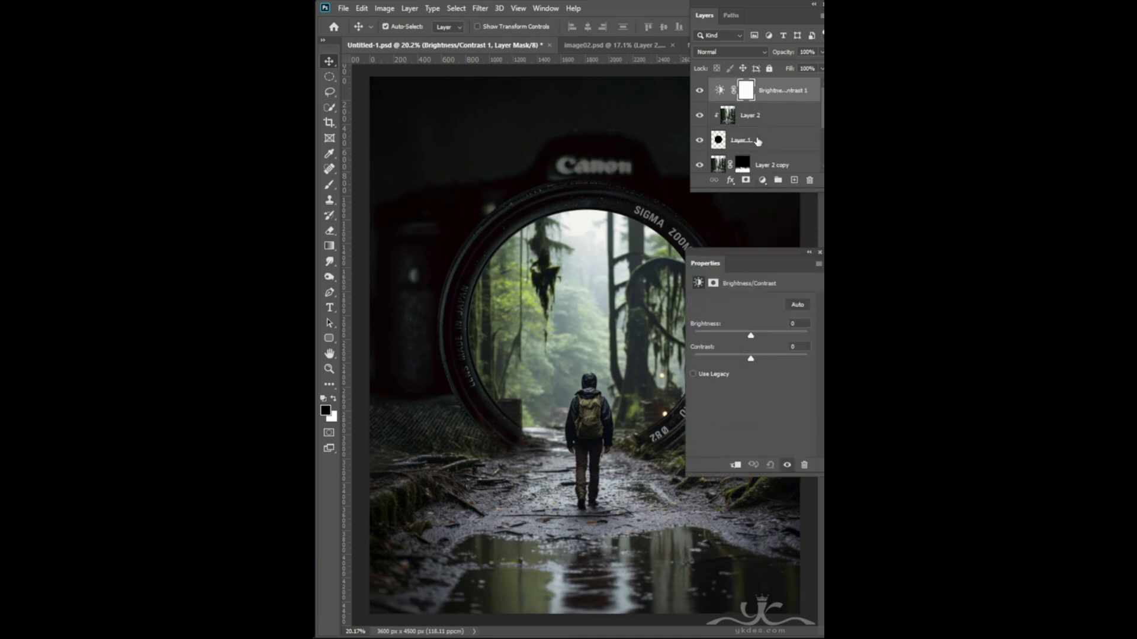
drag(751, 336, 756, 336)
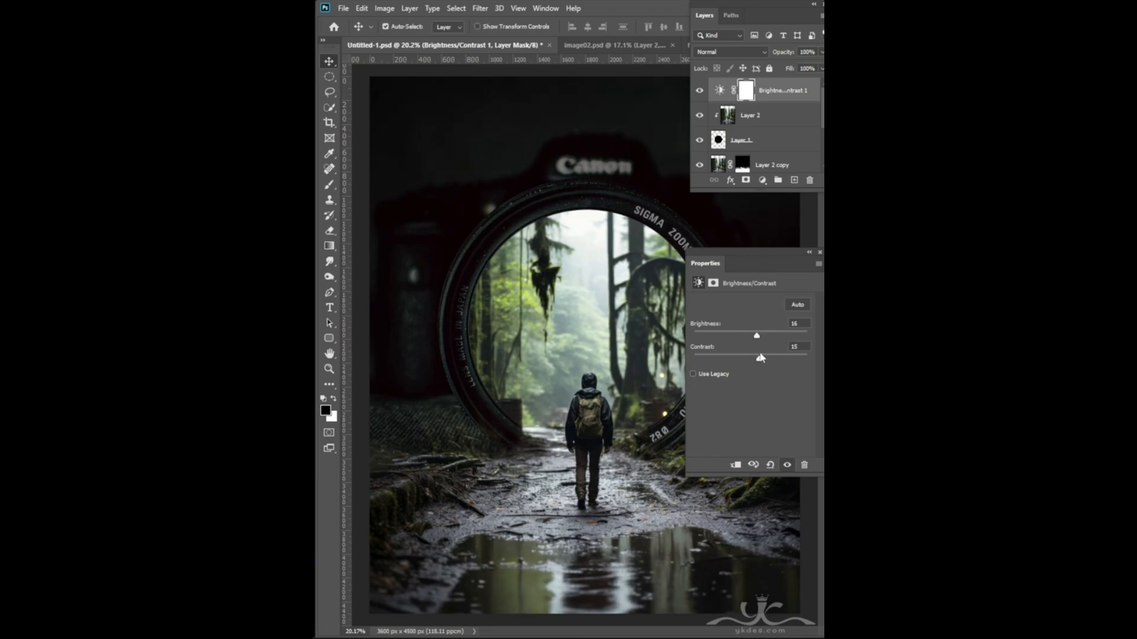
- Add a Curves adjustment layer with a raised black point and a midtone point at input 120, output 110
click(763, 180)
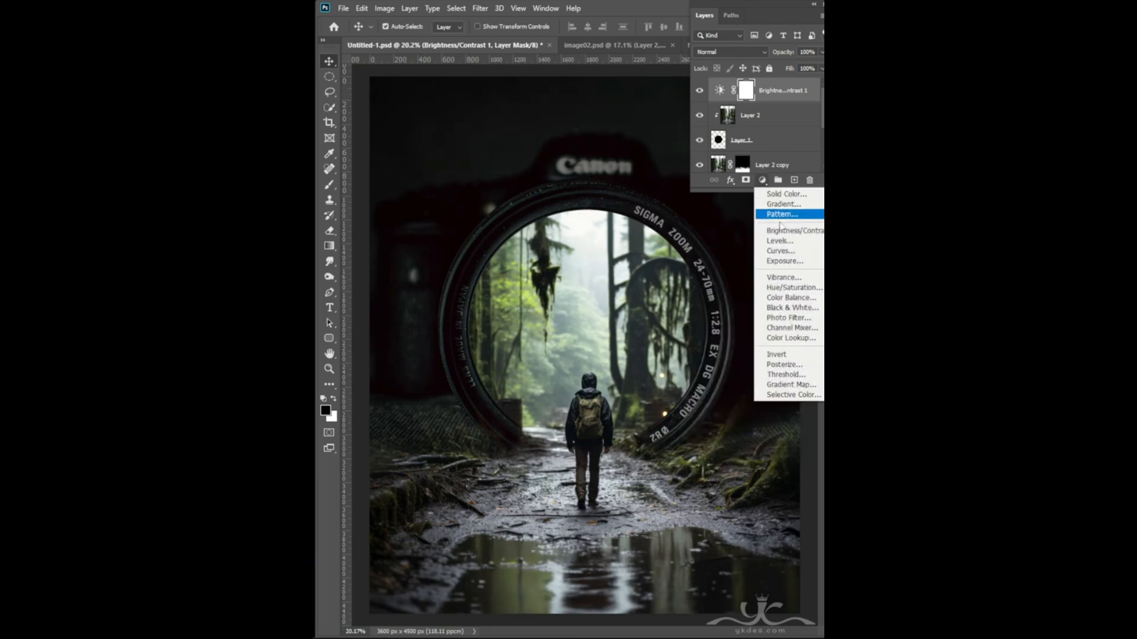
click(781, 251)
drag(719, 419, 760, 380)
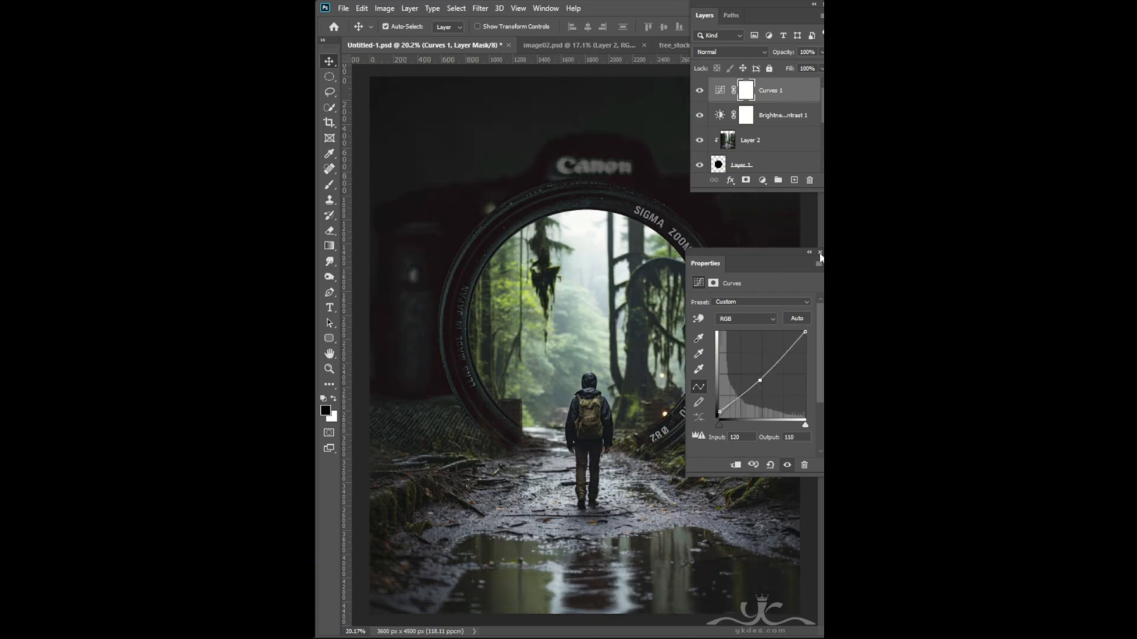
- Stamp all visible layers onto a new layer above Curves 1 and open it in the Color Efex Pro 4 filter
click(794, 180)
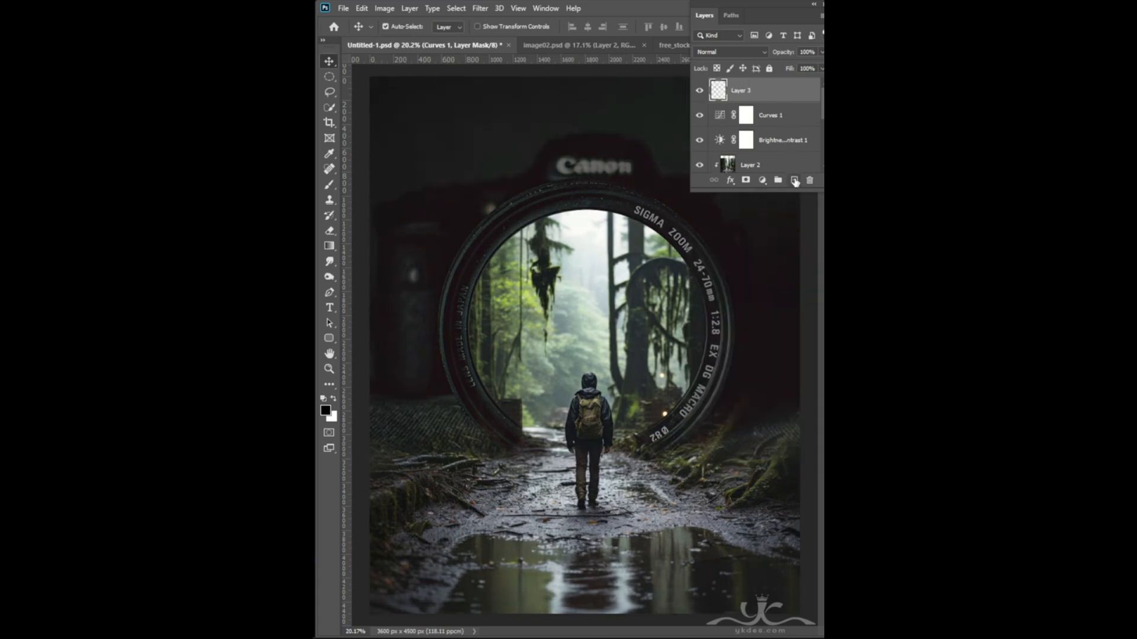
key(ctrl+alt+shift+e)
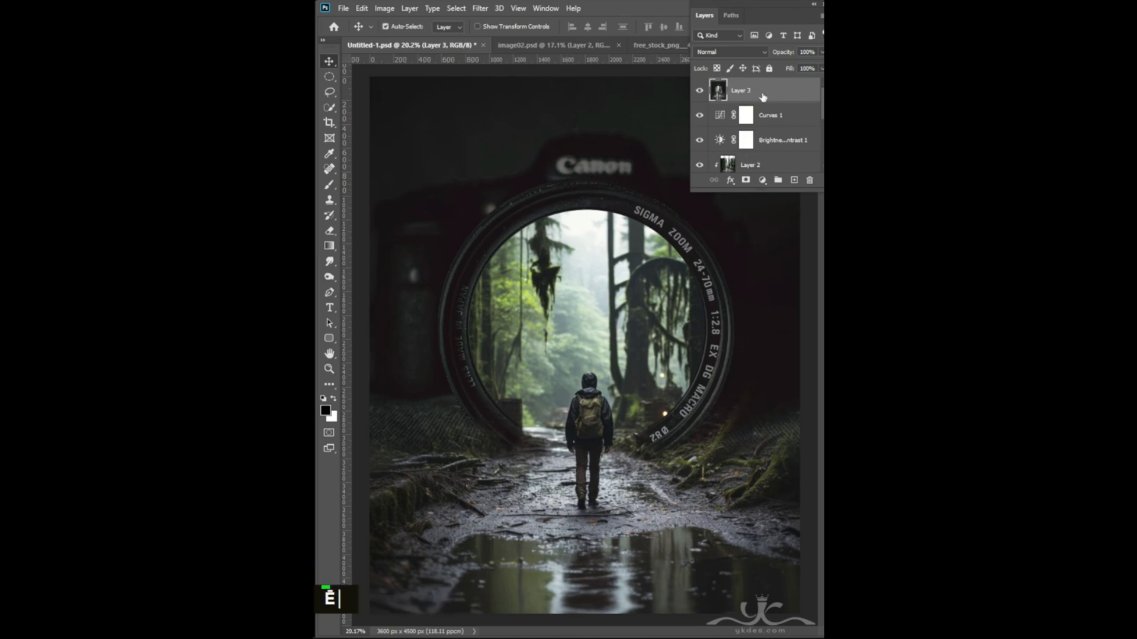
click(481, 10)
mouse_move(516, 262)
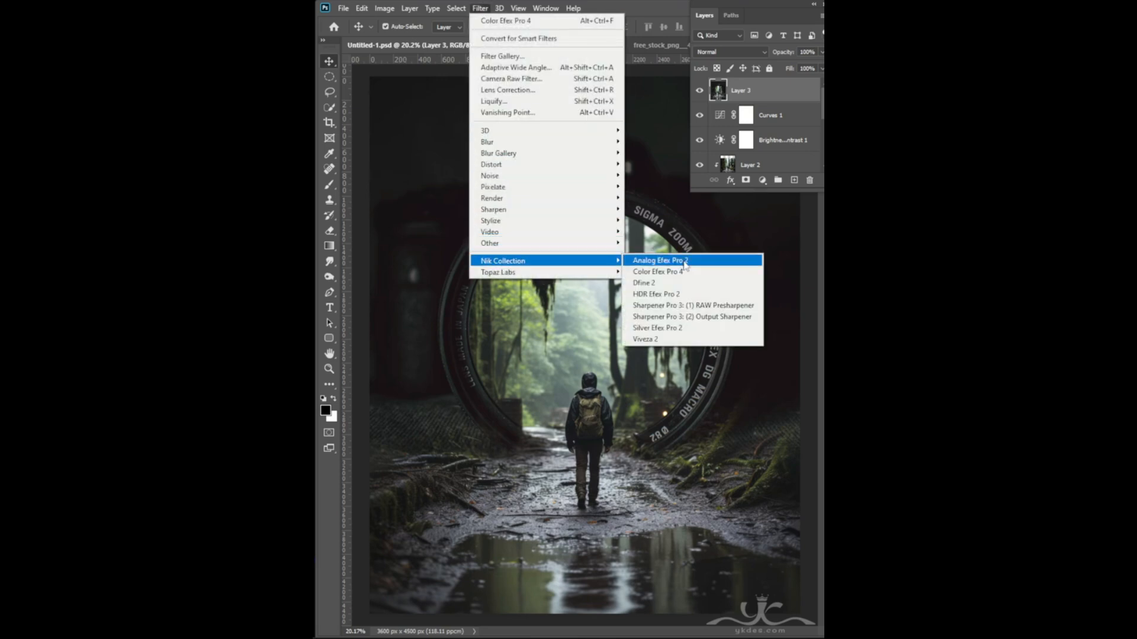
click(666, 273)
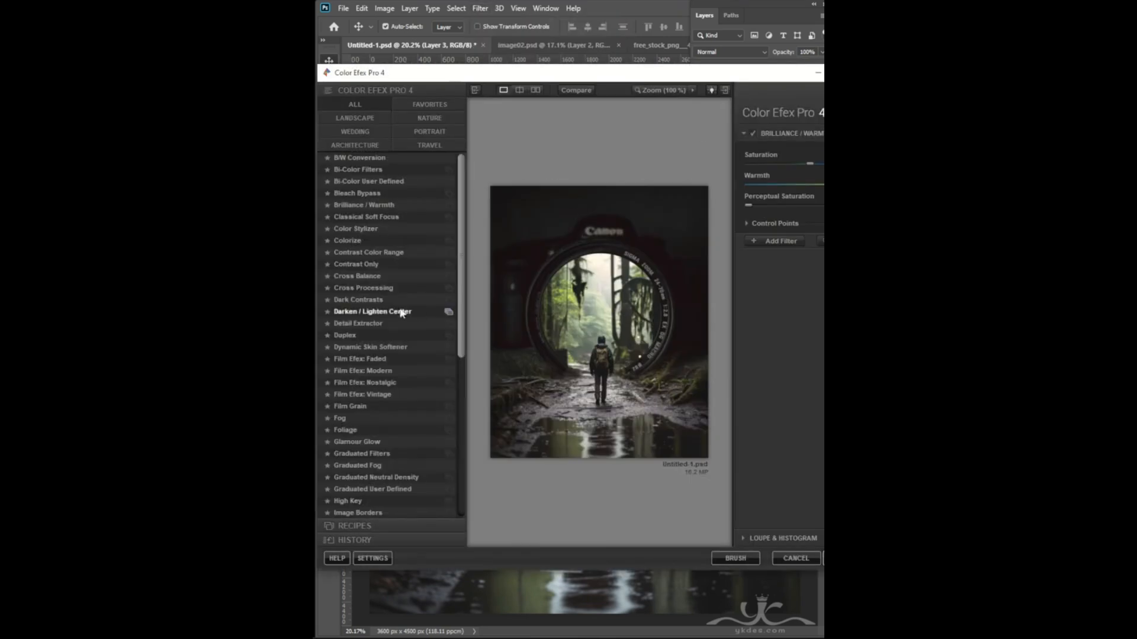
- Apply the Cross Processing filter to the image with the C41 to E6 method LB04
click(366, 290)
click(818, 160)
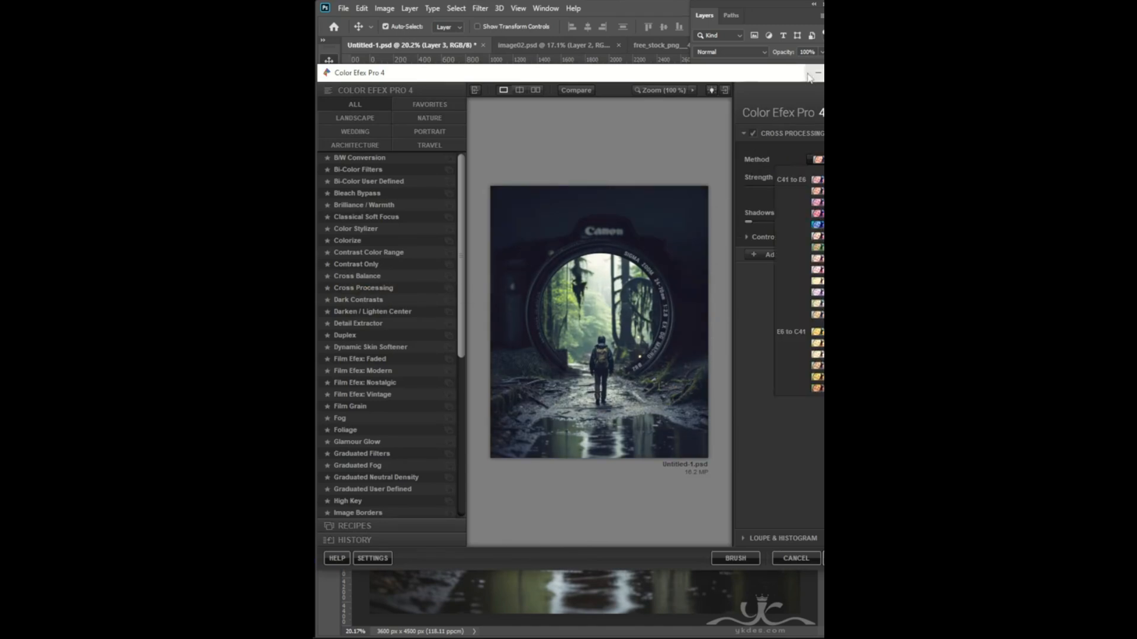
drag(809, 77, 749, 79)
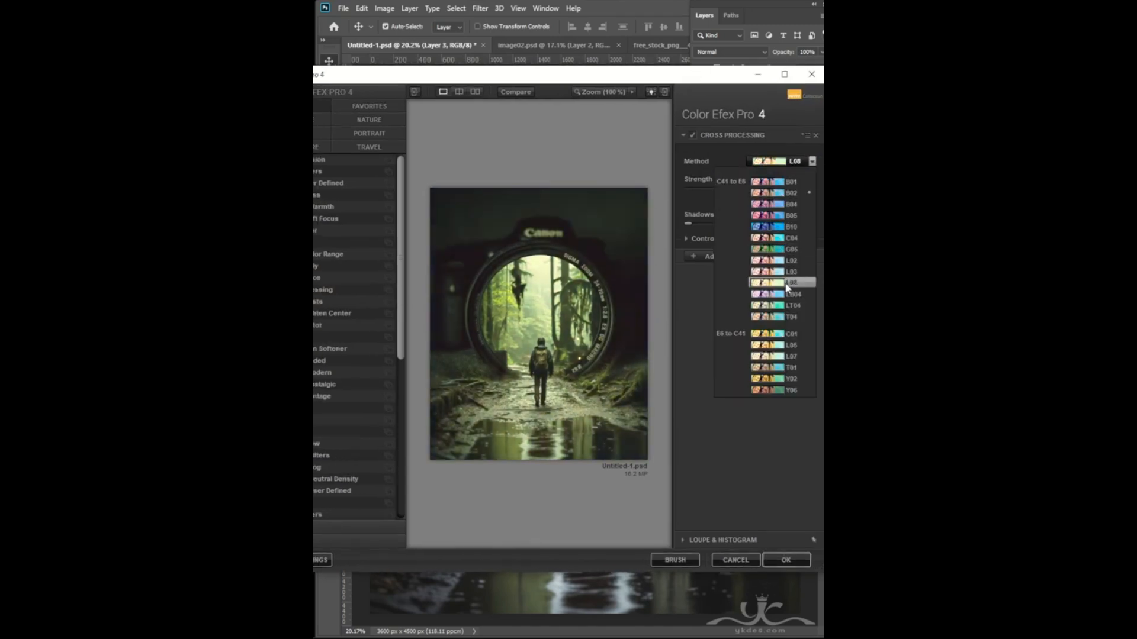
click(784, 294)
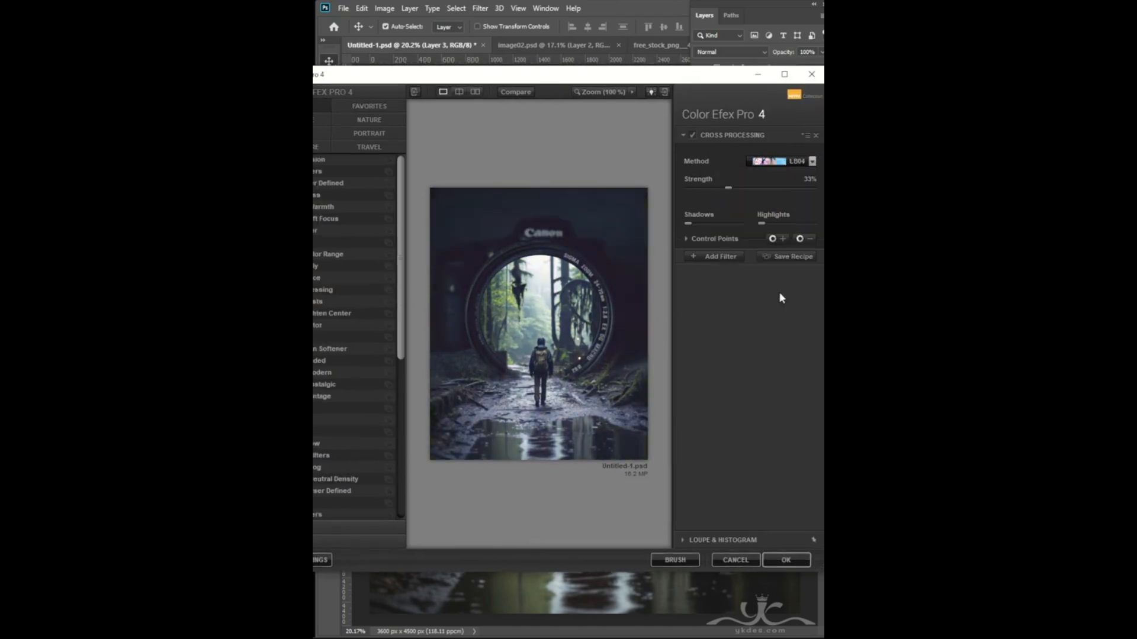
- Add a Glamour Glow filter on top of Cross Processing, adjust its glow warmth and apply both filters to the image
click(716, 257)
drag(445, 79, 536, 75)
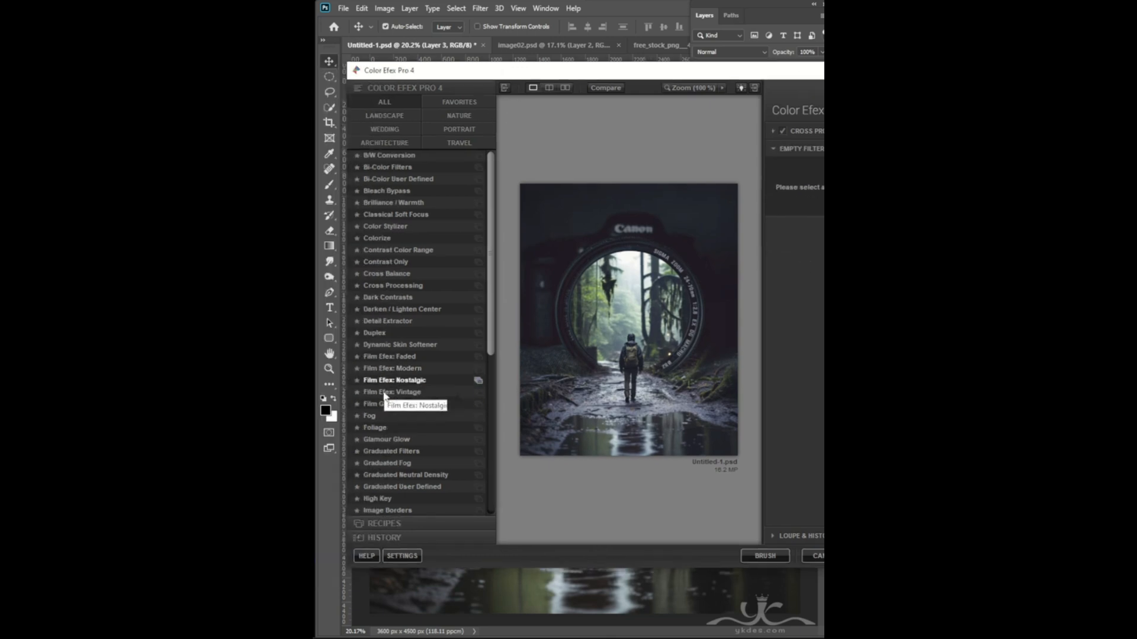
click(377, 441)
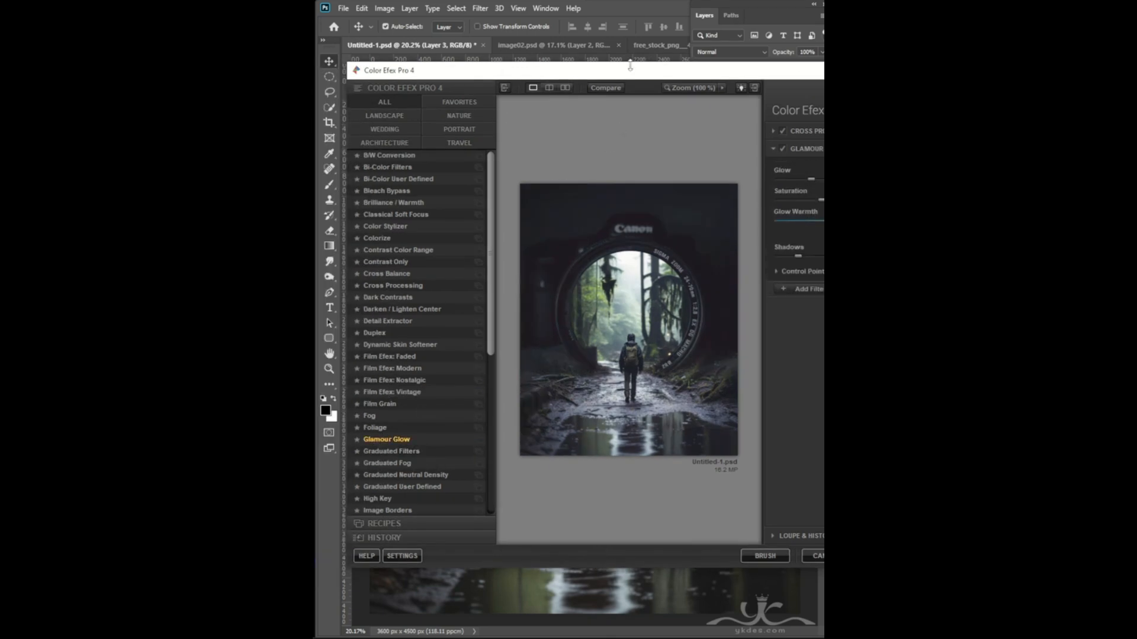
drag(629, 67, 522, 65)
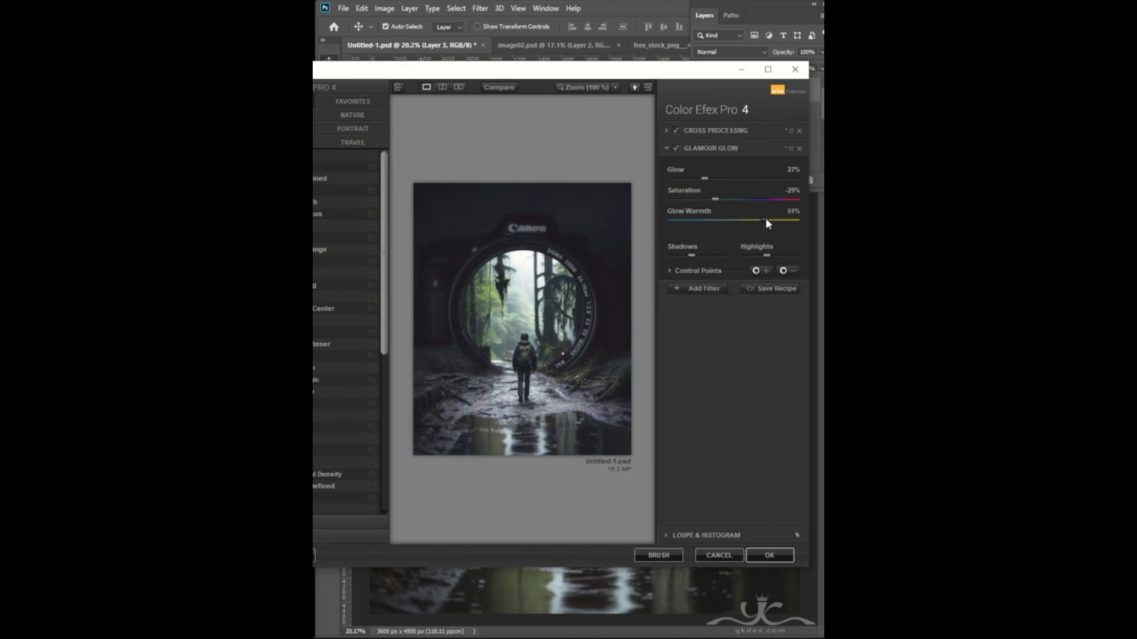
drag(744, 197, 741, 197)
click(769, 555)
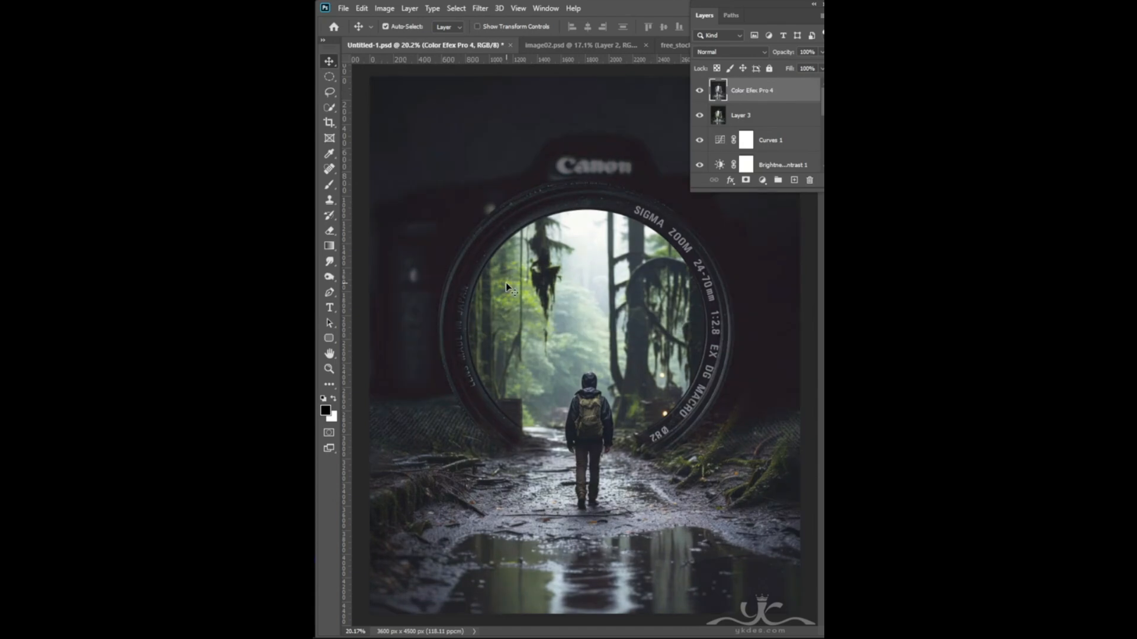